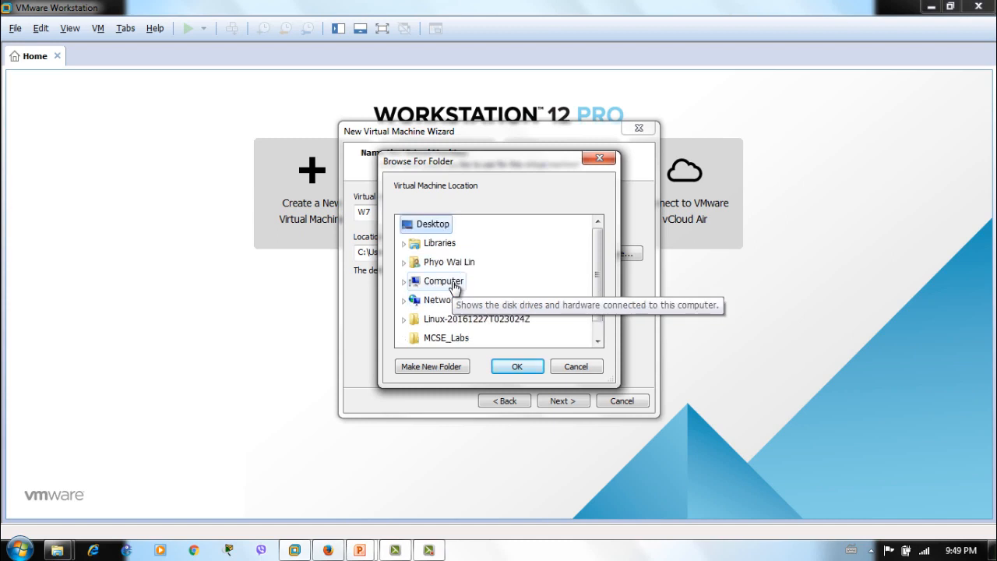
Create a new folder named W7 inside the vm folder on Data (F:) and use it as the virtual machine location
double_click(444, 281)
key(Right)
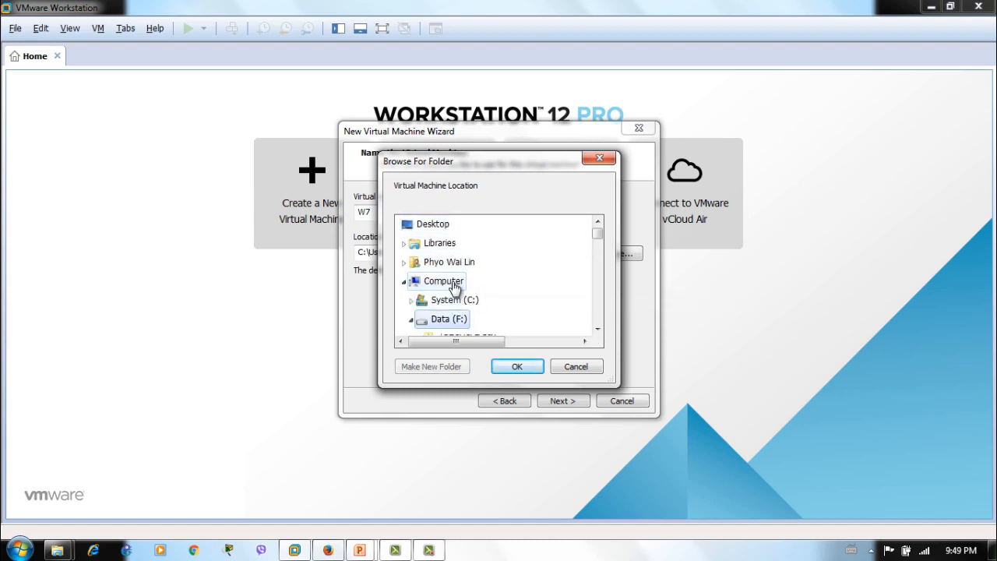
key(Down)
key(v)
key(Right)
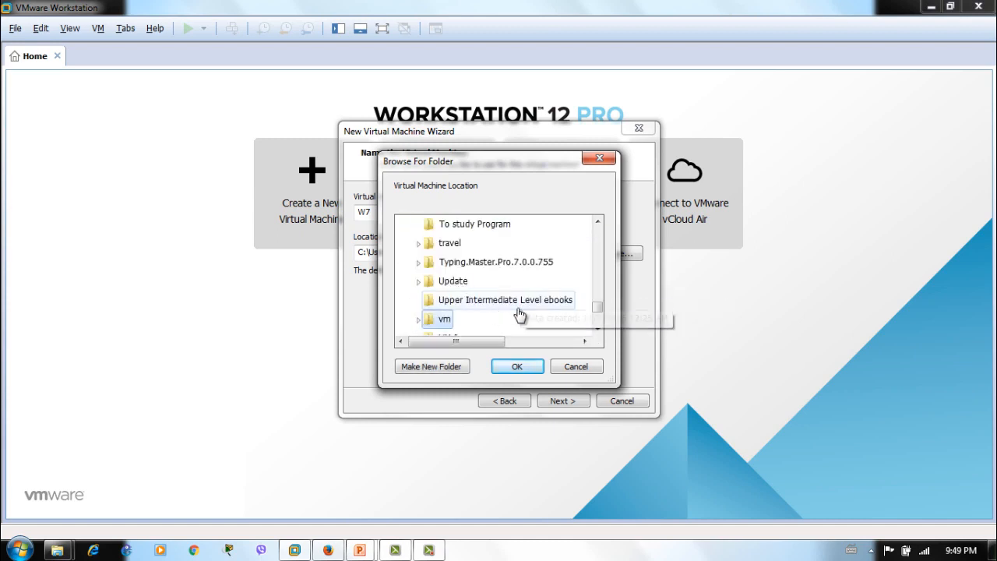
click(446, 368)
text(W7)
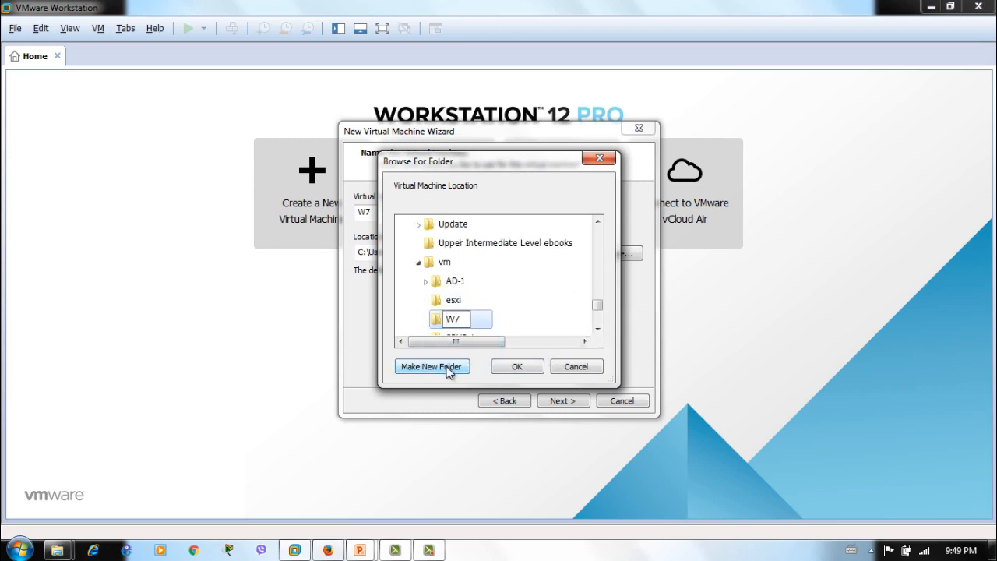
key(Return)
click(508, 370)
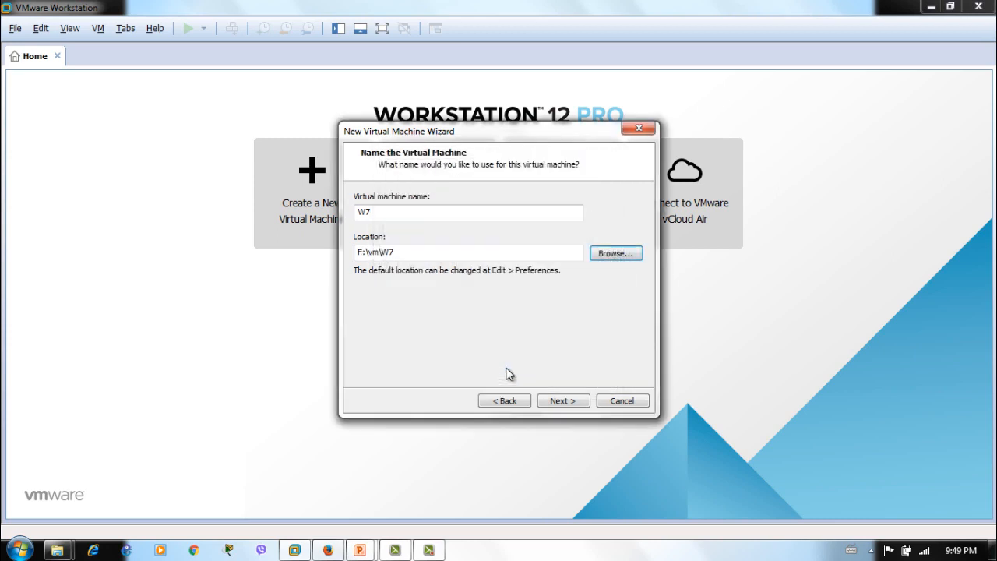
Accept the 60 GB disk split into multiple files and customize the hardware memory to 512 MB
click(567, 403)
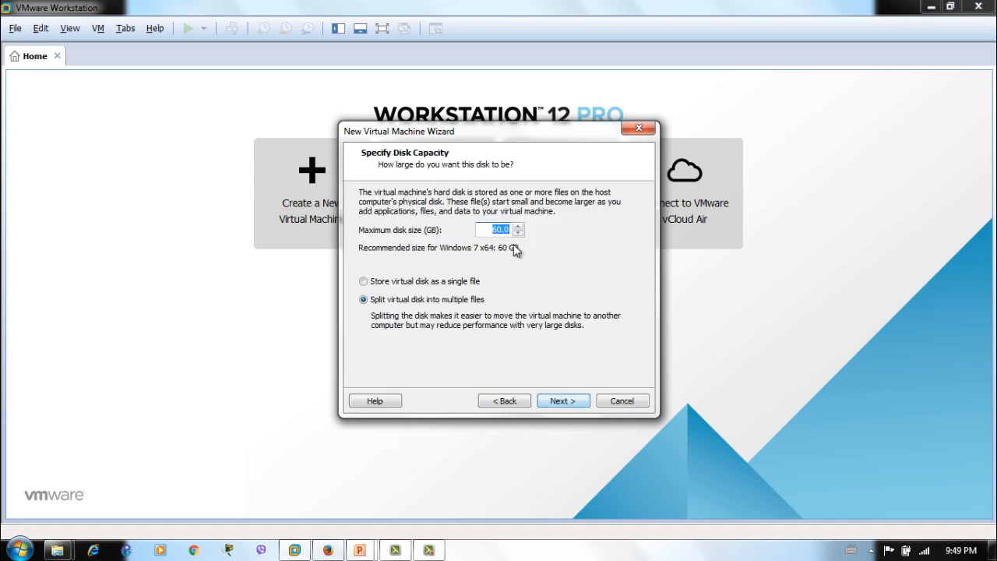
click(564, 403)
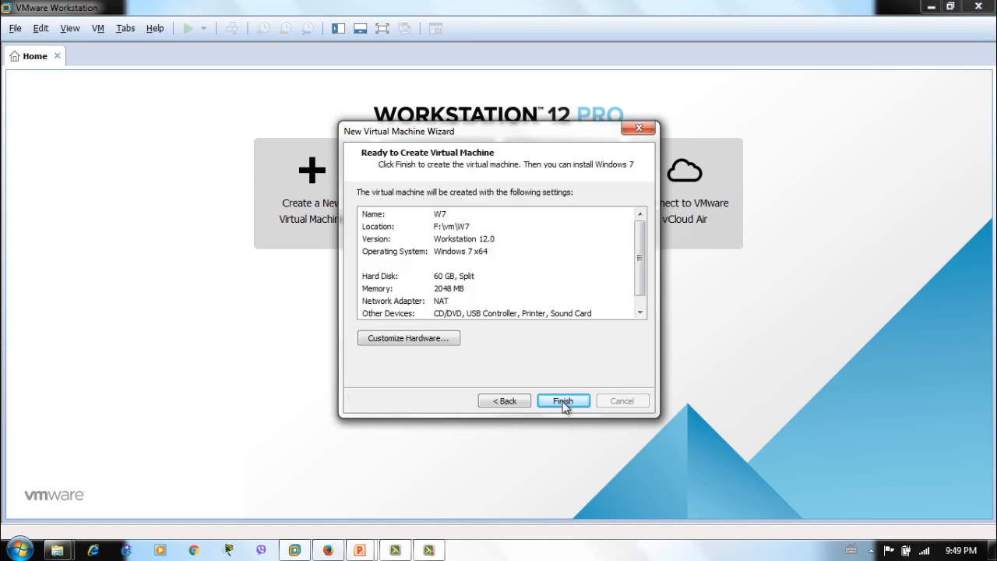
click(391, 339)
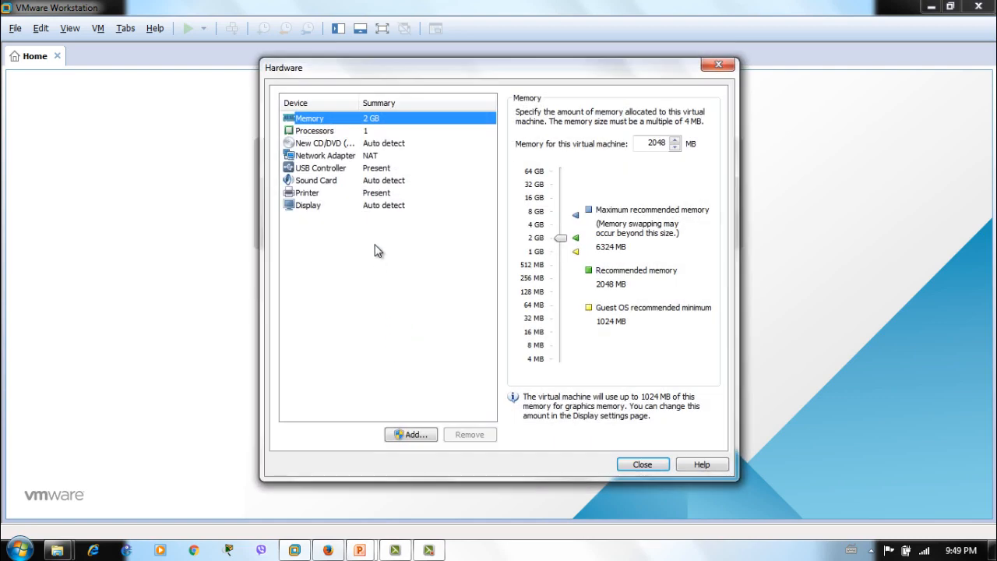
double_click(656, 144)
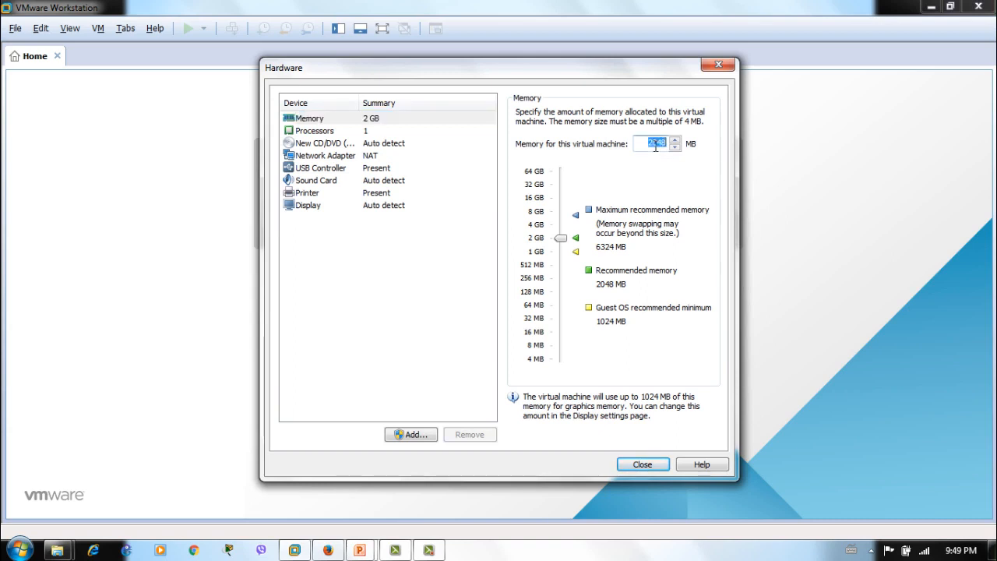
text(512)
Attach win7.iso from the Desktop as the CD/DVD drive's ISO image and finish creating the virtual machine
click(392, 145)
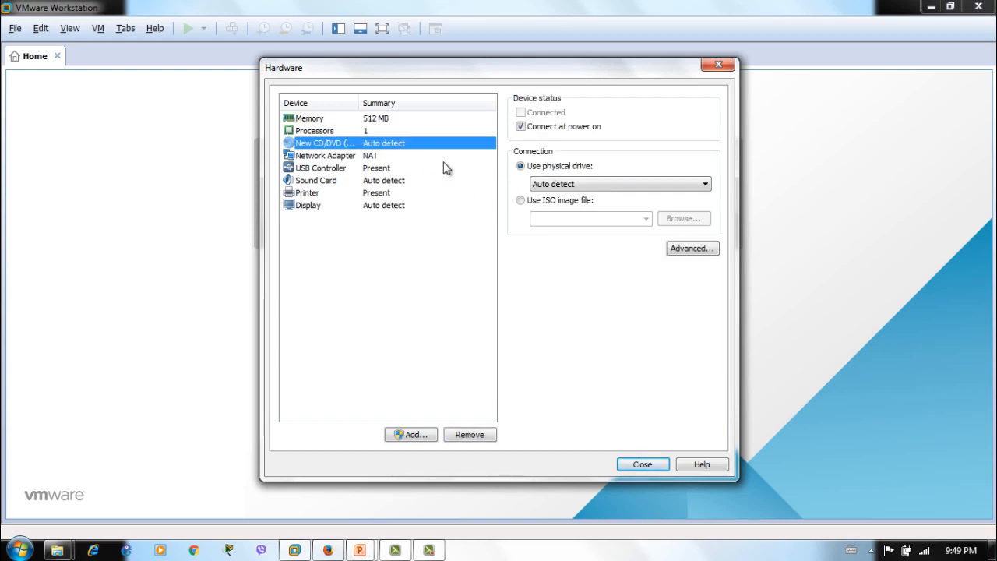
click(551, 203)
click(678, 221)
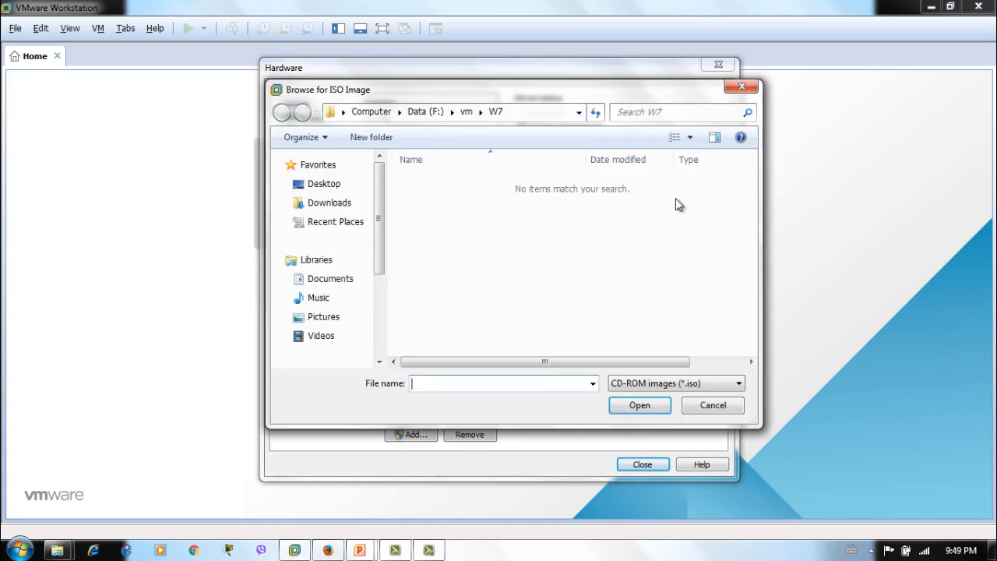
click(356, 185)
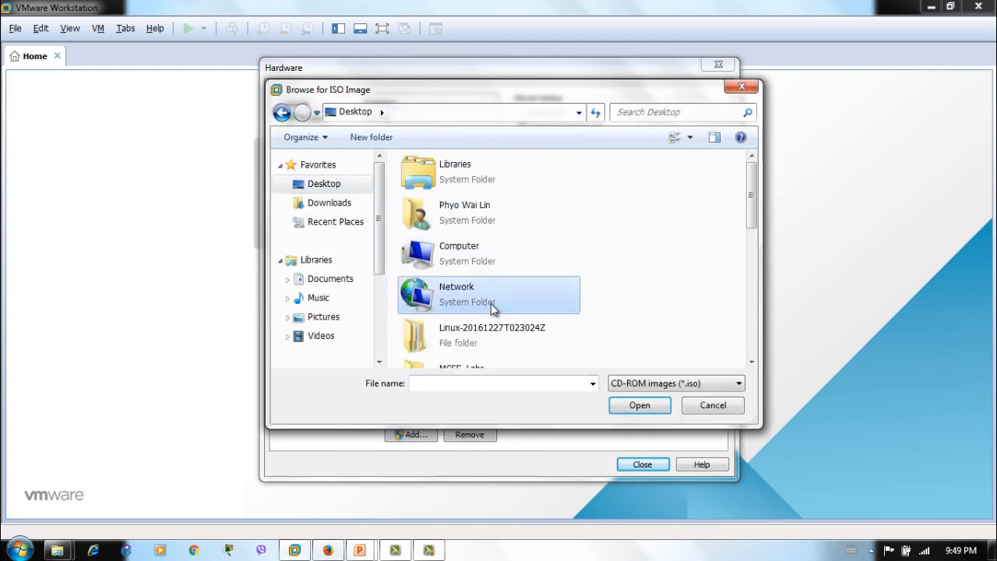
scroll(491, 309, down, 10)
click(483, 344)
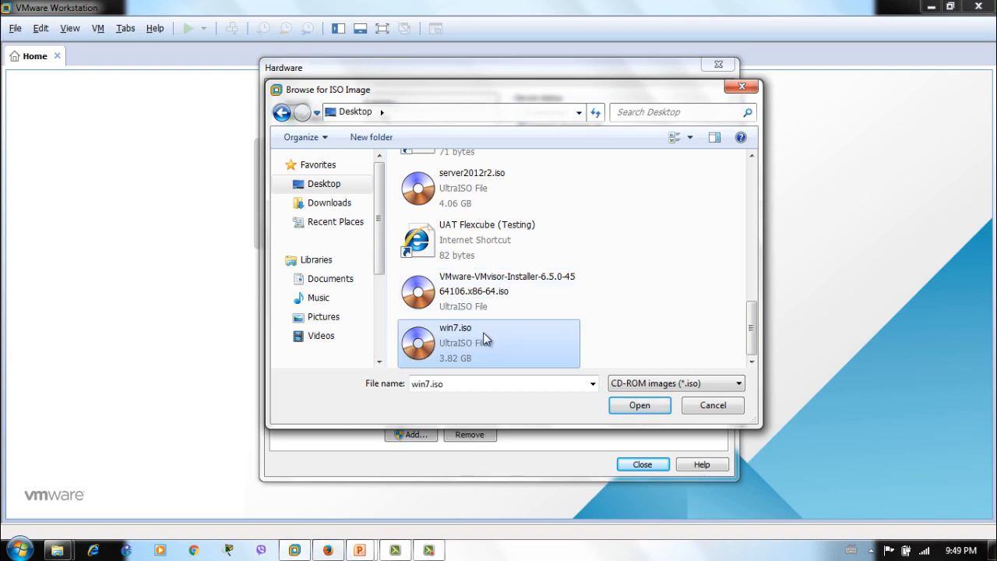
click(638, 404)
click(642, 465)
click(562, 402)
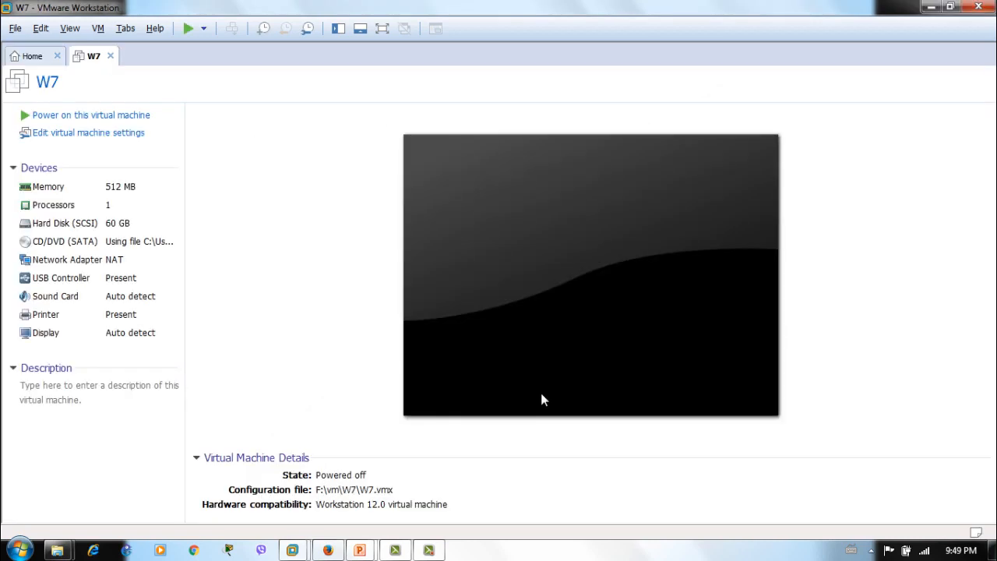
Power on the W7 virtual machine, dismissing the removable devices notice, and show it in full screen
click(145, 117)
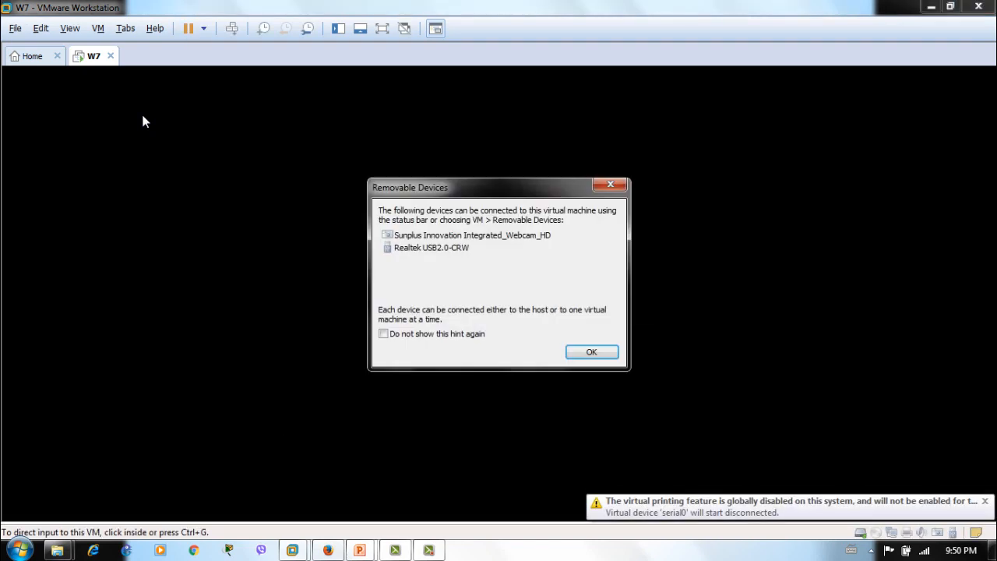
click(592, 351)
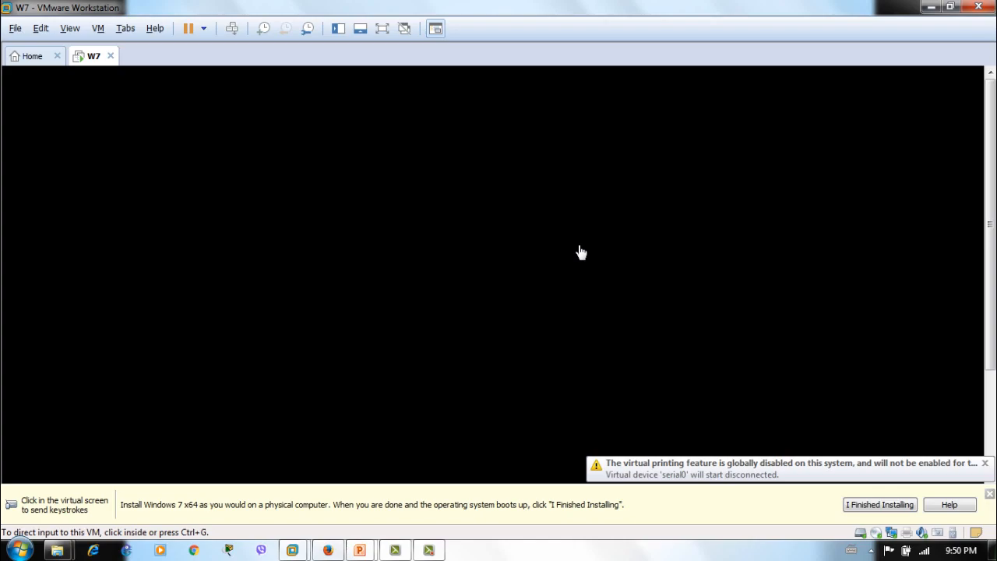
key(ctrl+alt+Return)
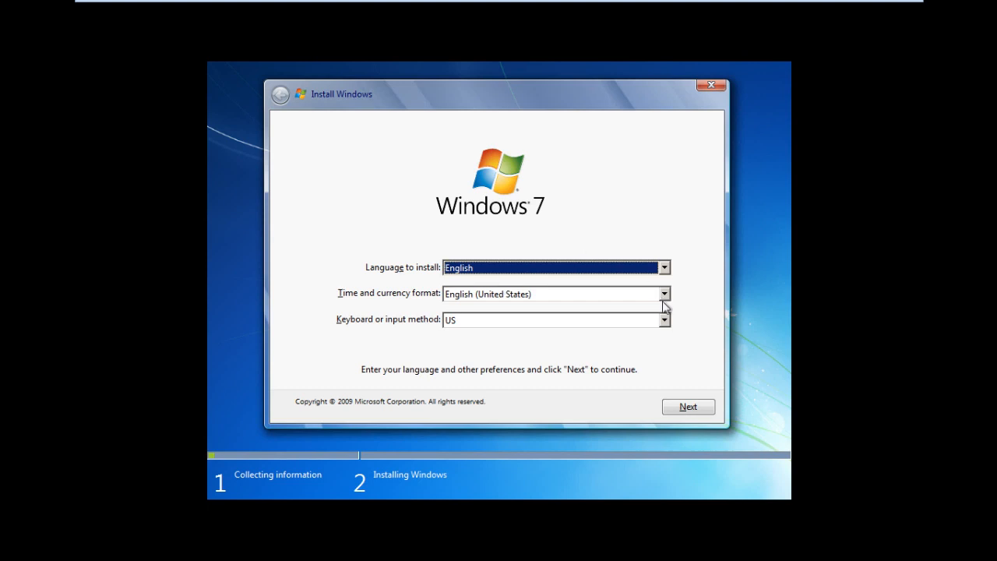
Start installing Windows 7 Ultimate x64 on Disk 0 Unallocated Space, keeping the default English language settings
click(687, 412)
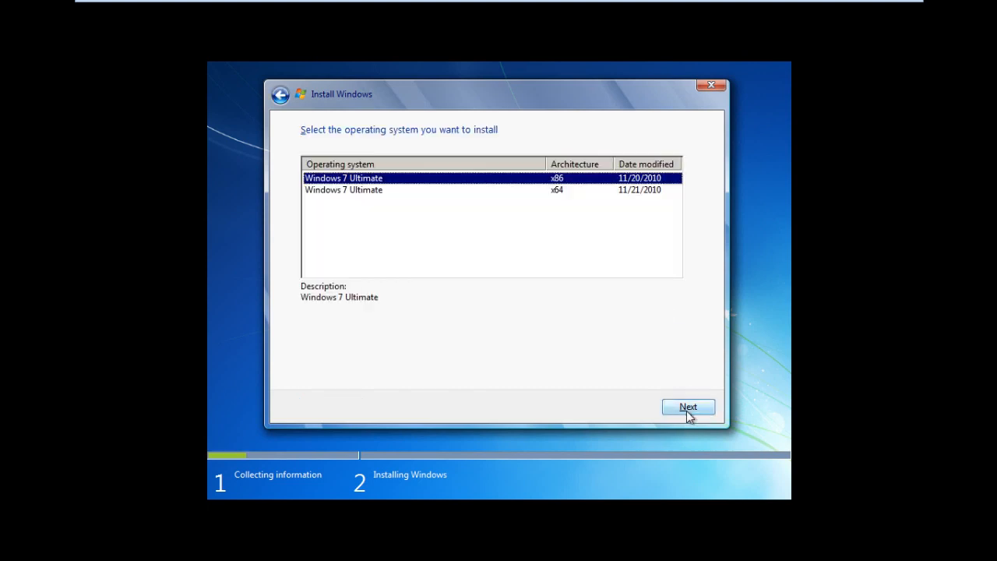
click(529, 192)
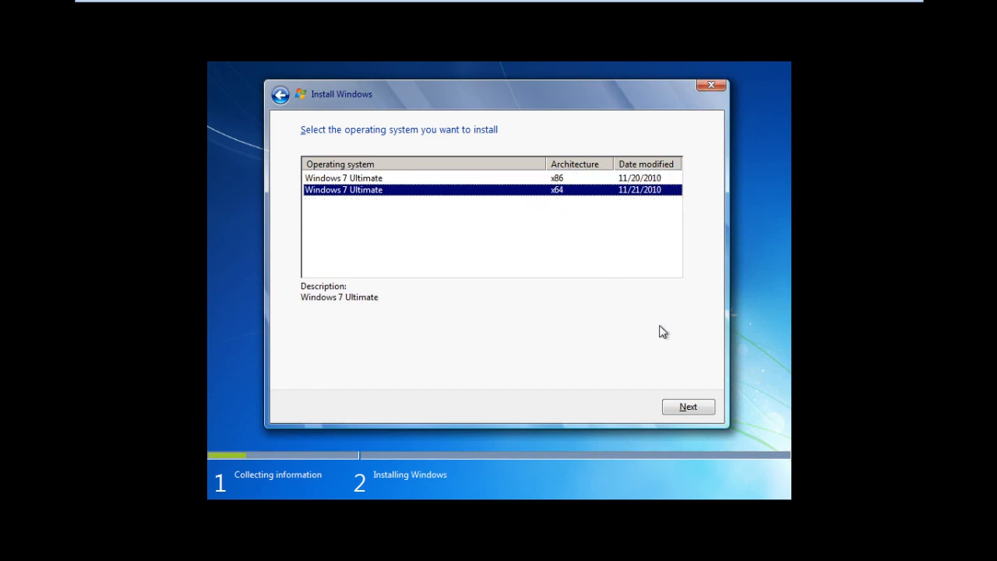
click(683, 406)
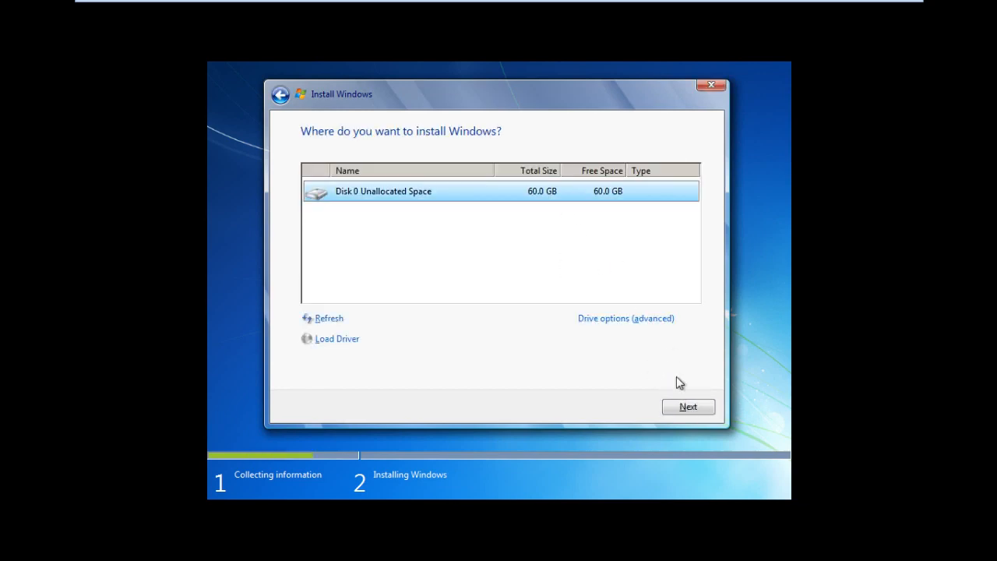
click(683, 410)
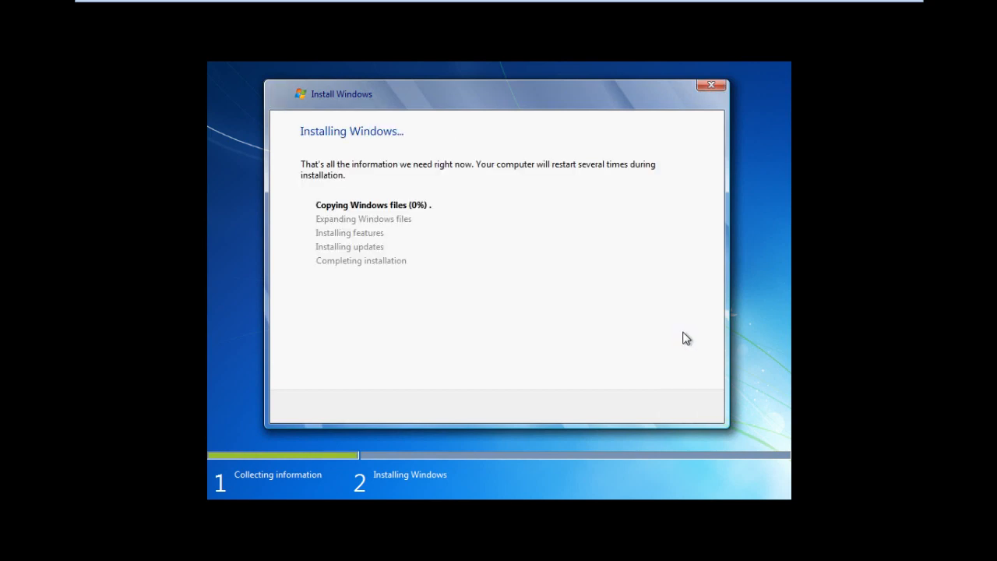
Leave full screen, release input from the virtual machine and dismiss the installation hint bar
key(ctrl+alt+Return)
key(ctrl+alt)
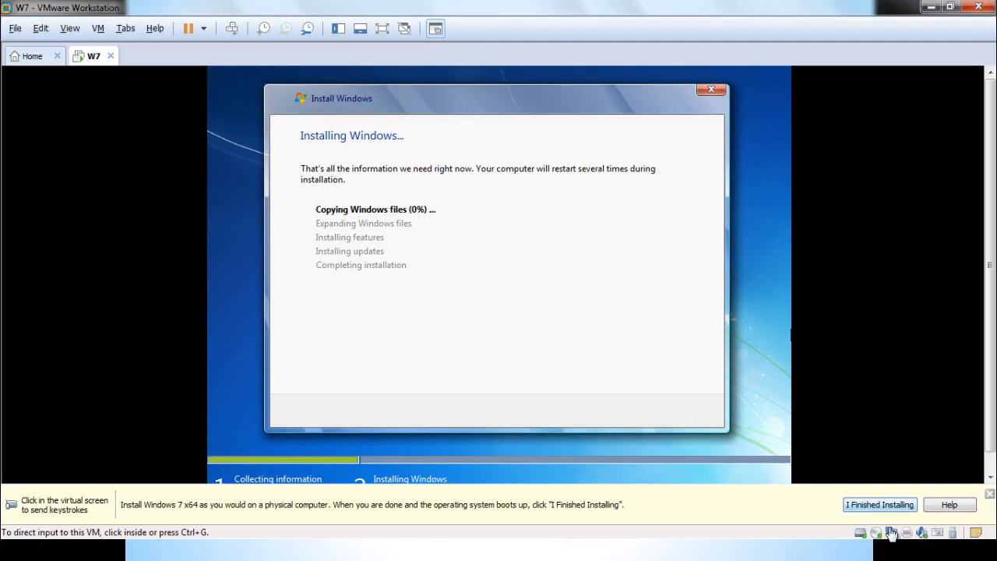
click(989, 494)
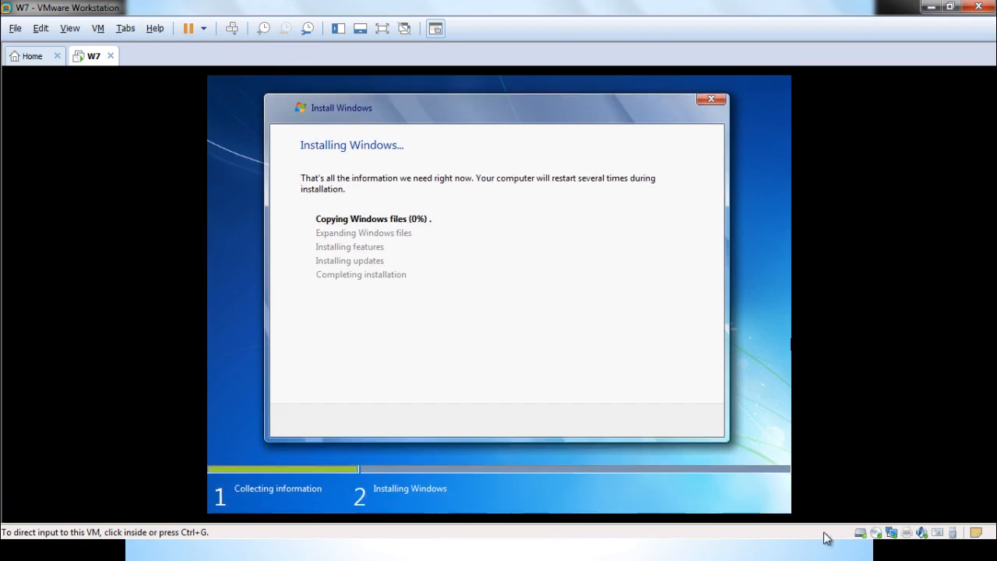
key(alt+Tab)
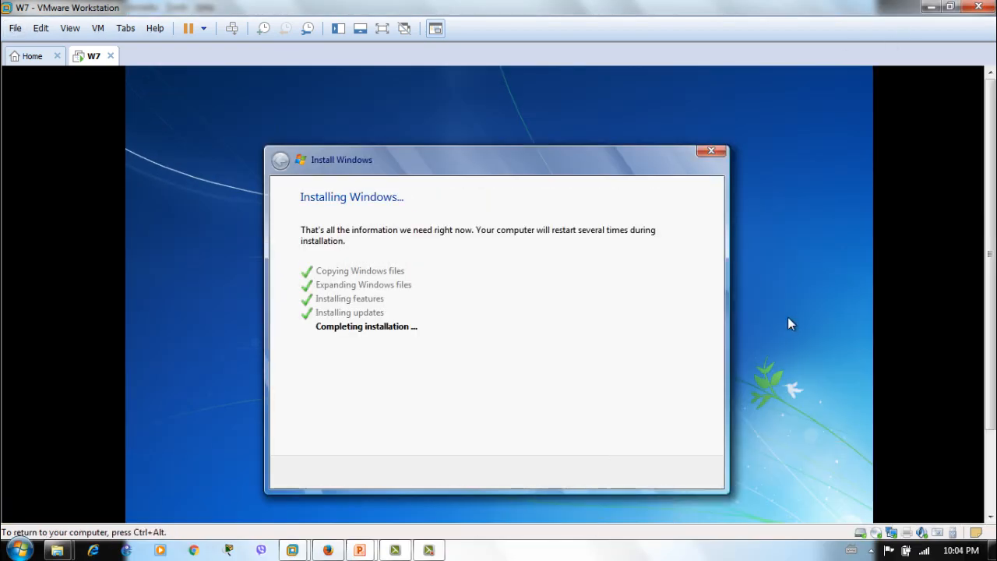
key(ctrl+alt+Return)
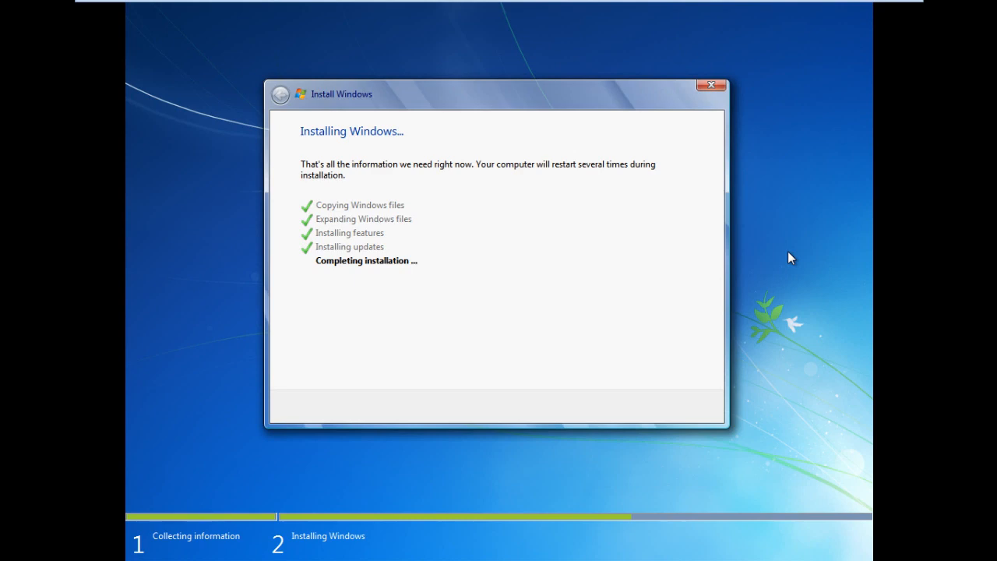
key(ctrl+alt+Return)
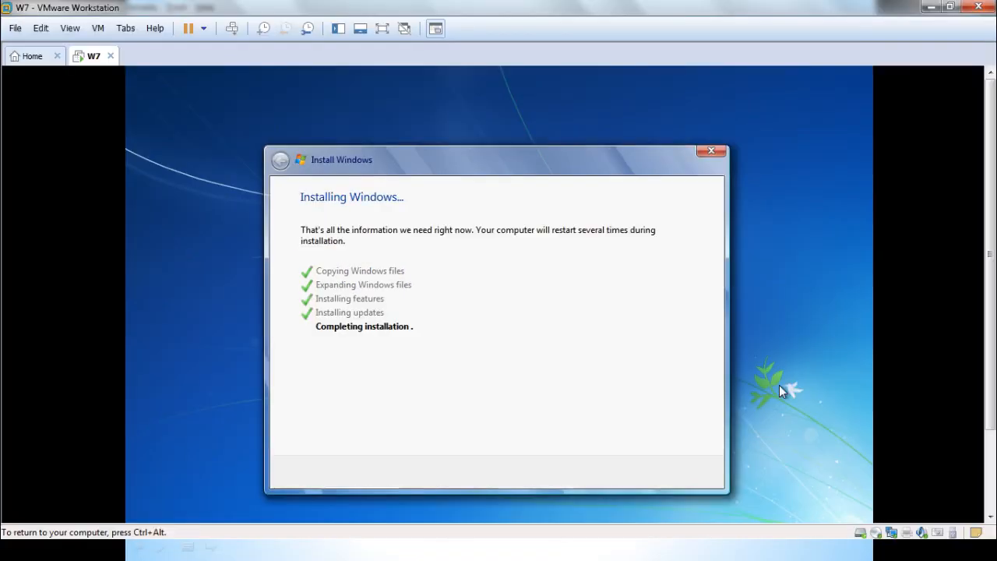
key(alt+Tab)
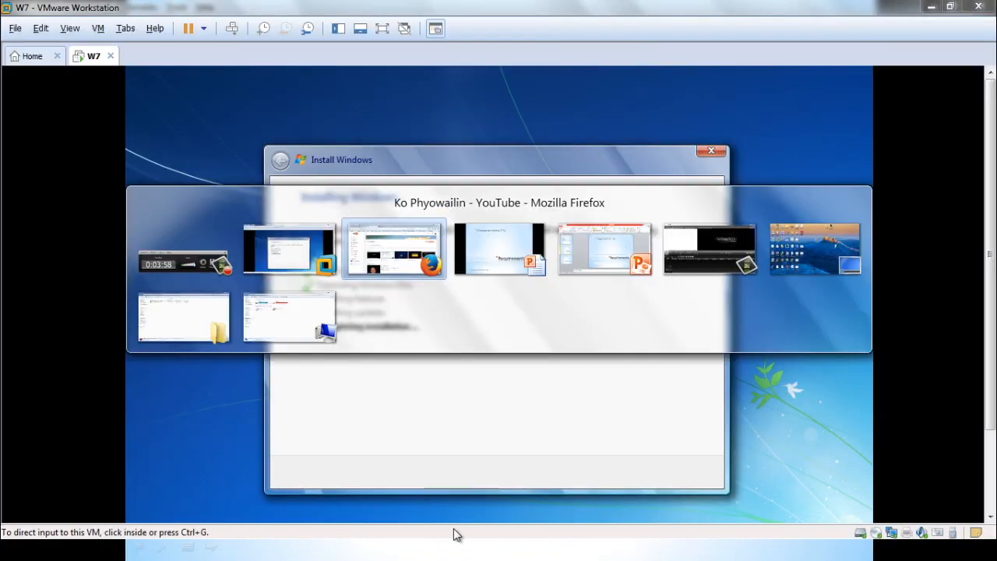
key(Tab)
key(Tab)
key(Tab)
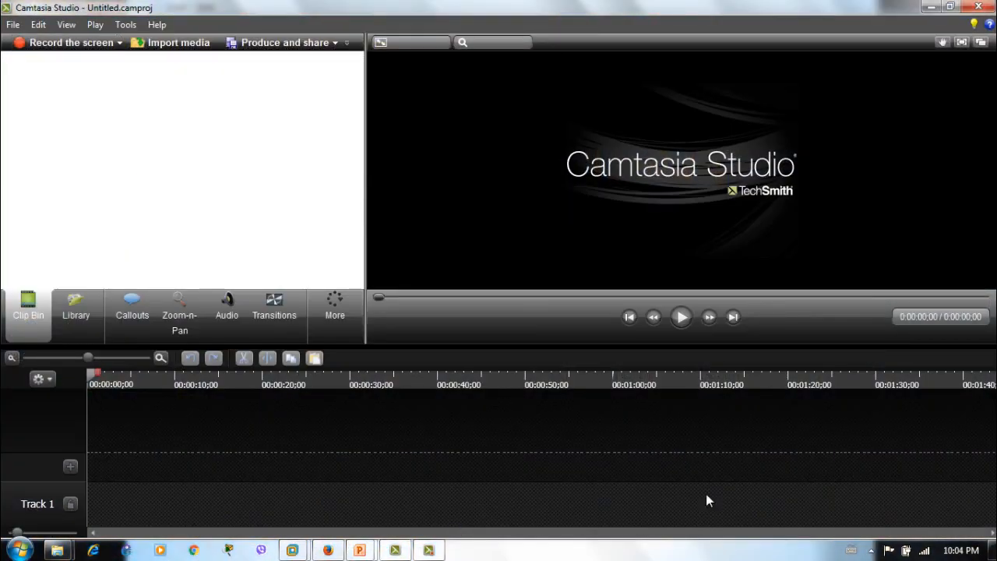
key(alt+Tab)
key(Tab)
key(Tab)
key(Tab)
key(Tab)
key(Tab)
key(Tab)
key(Tab)
key(Tab)
key(Tab)
key(Tab)
key(Tab)
key(Tab)
key(Tab)
key(Tab)
key(Tab)
key(Tab)
key(Tab)
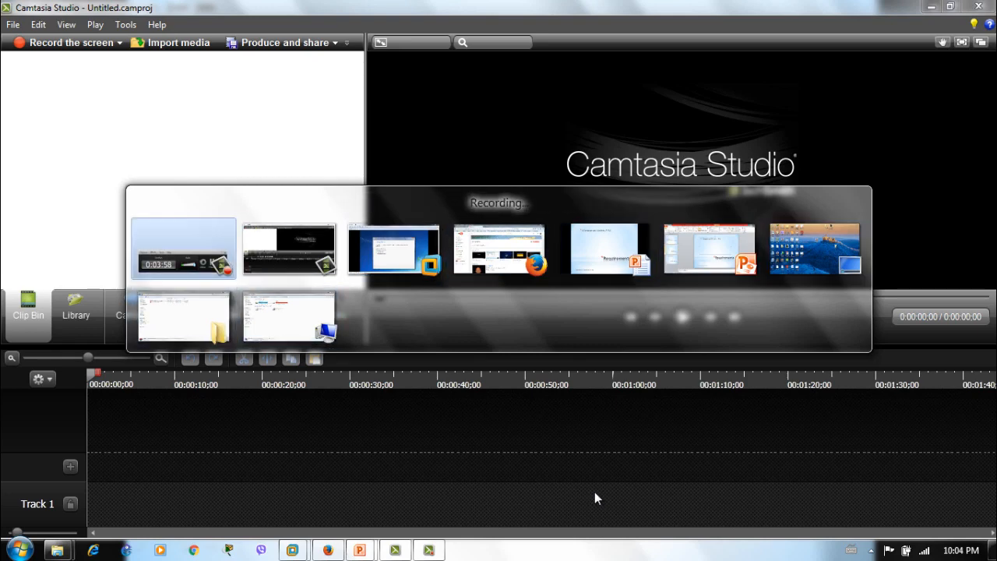
click(926, 485)
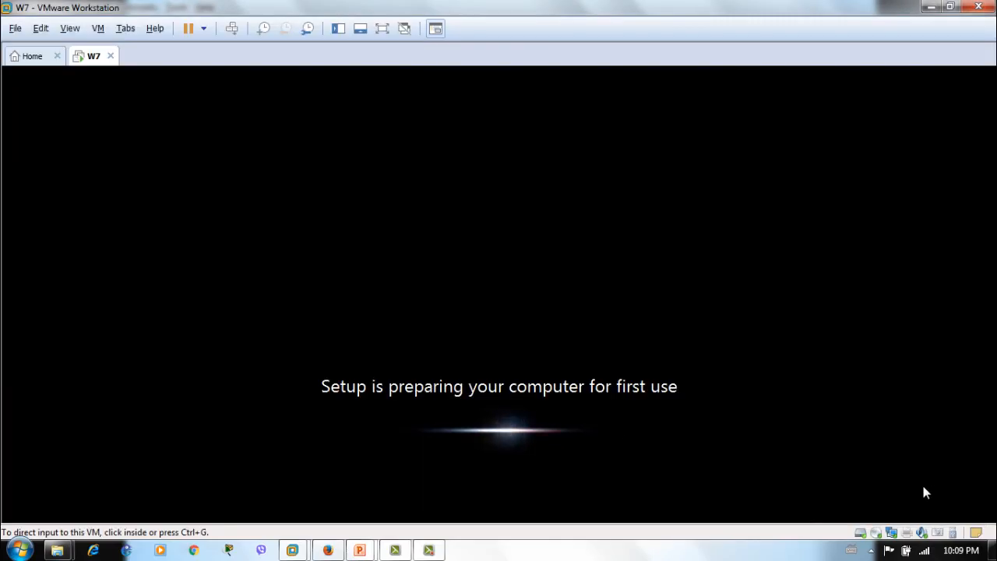
click(924, 487)
key(ctrl+alt+Return)
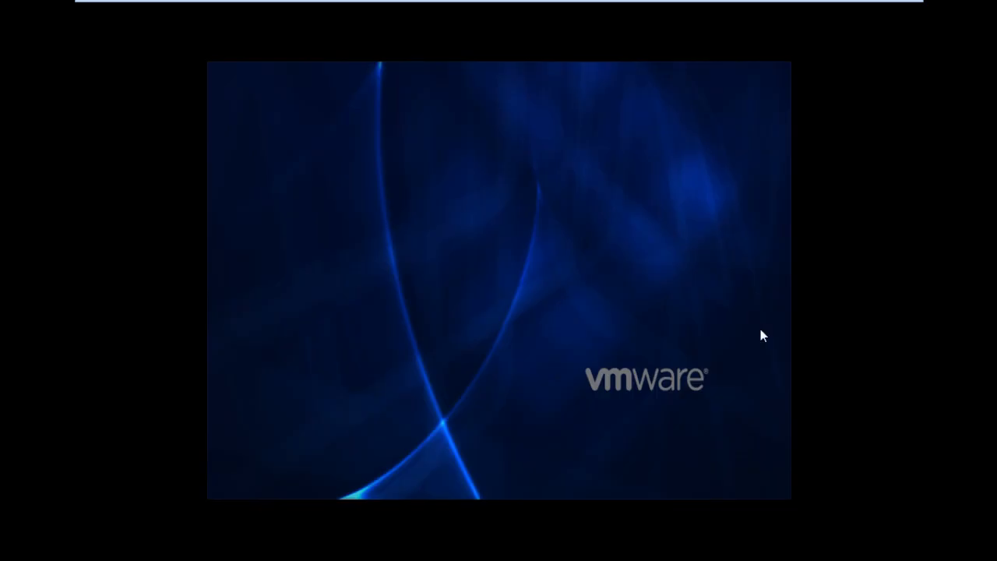
key(ctrl+alt+Return)
key(alt+Tab)
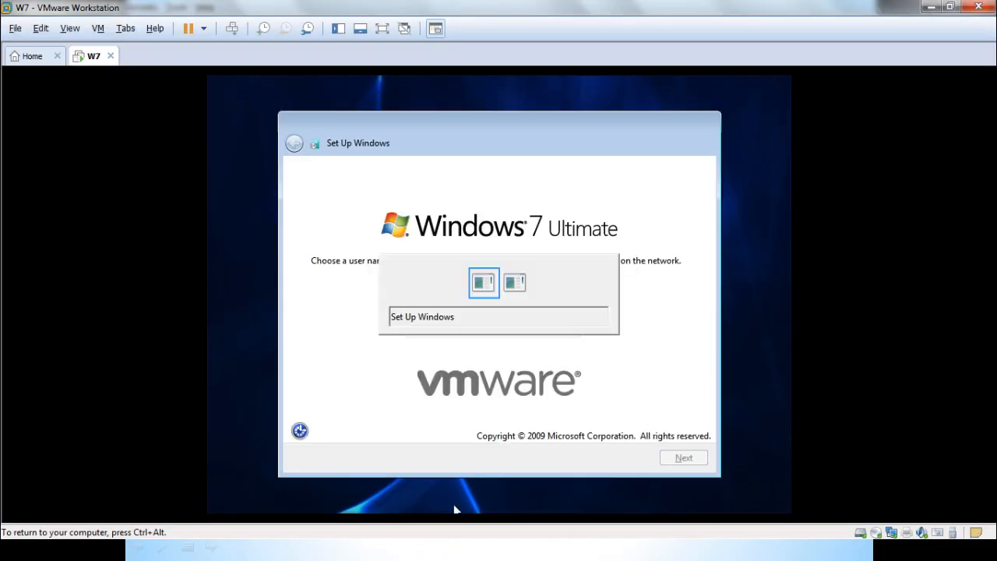
key(ctrl+alt)
click(932, 7)
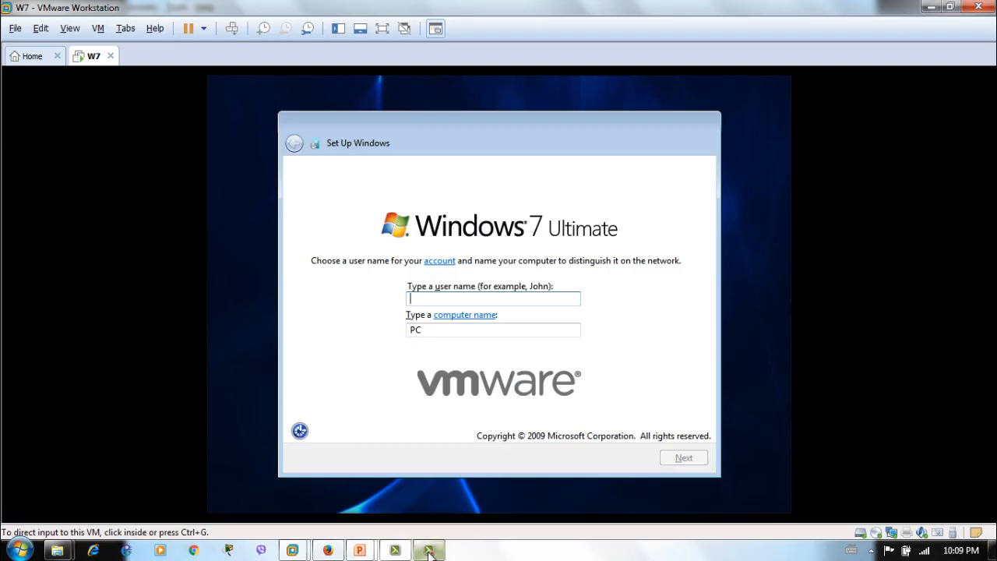
click(429, 550)
click(926, 497)
Show the W7 virtual machine in full screen and set the Windows account's user name to W7
click(553, 269)
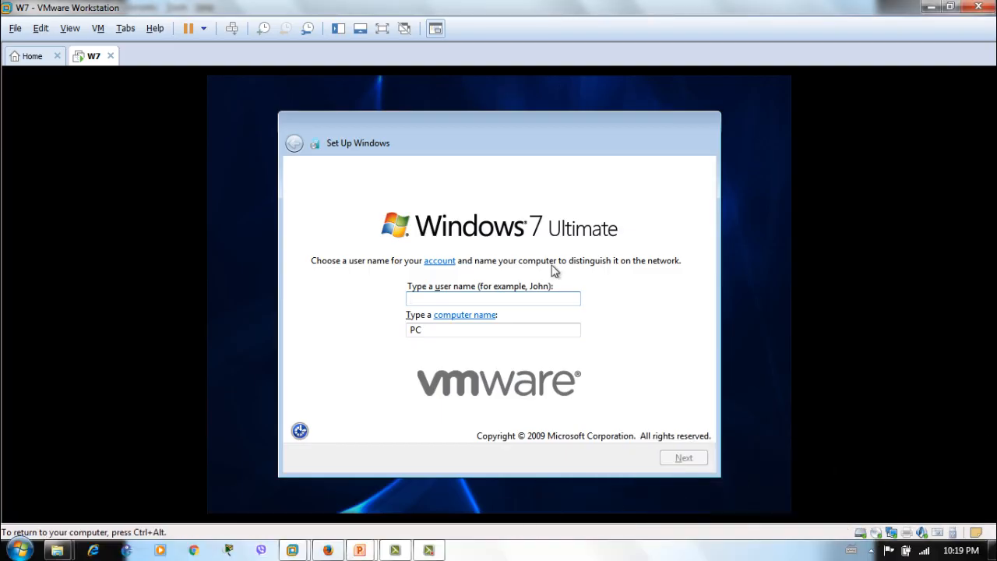
key(ctrl+alt+Return)
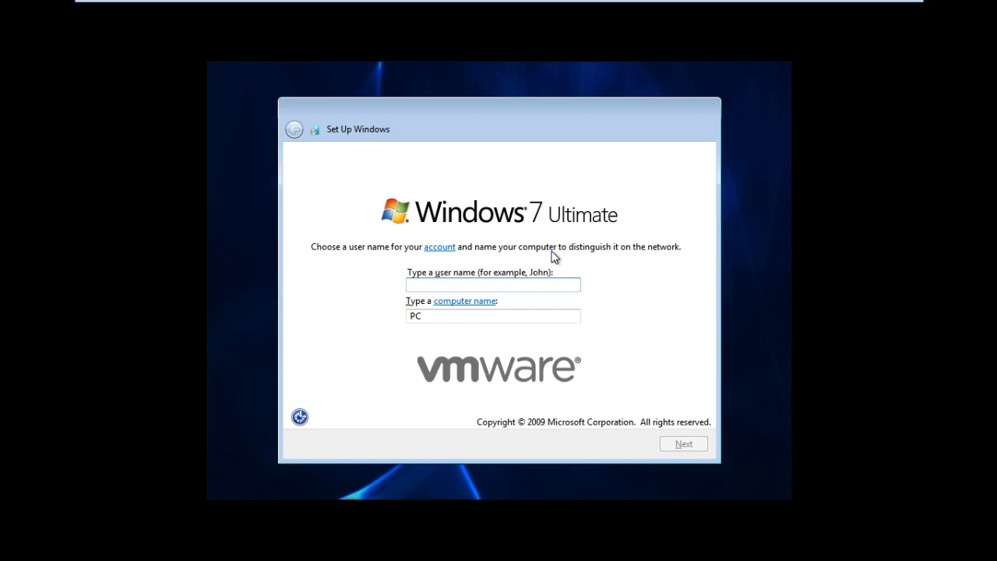
text(Win)
key(BackSpace)
key(BackSpace)
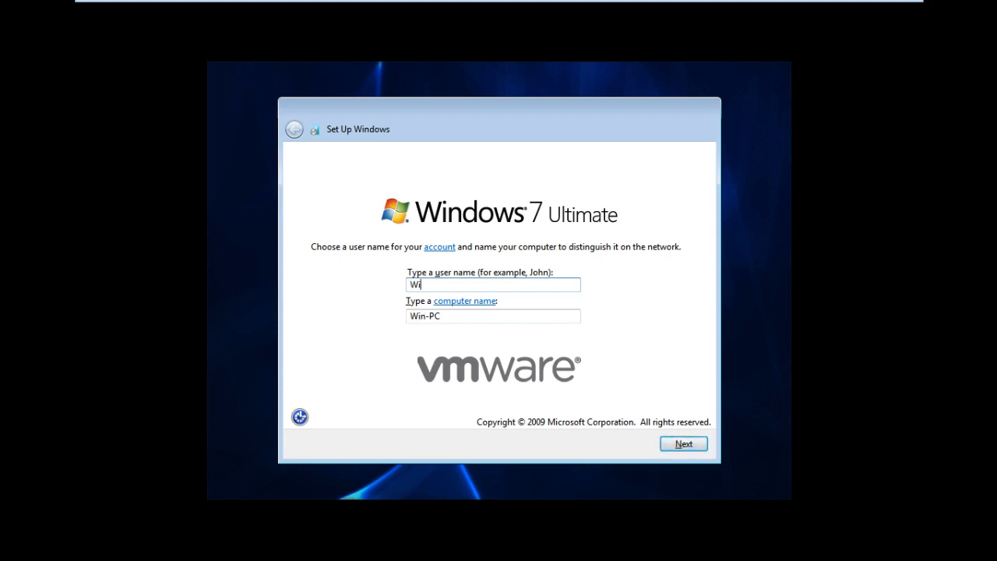
text(7)
click(681, 452)
Continue without an account password and set the computer's current location to Work network
click(681, 452)
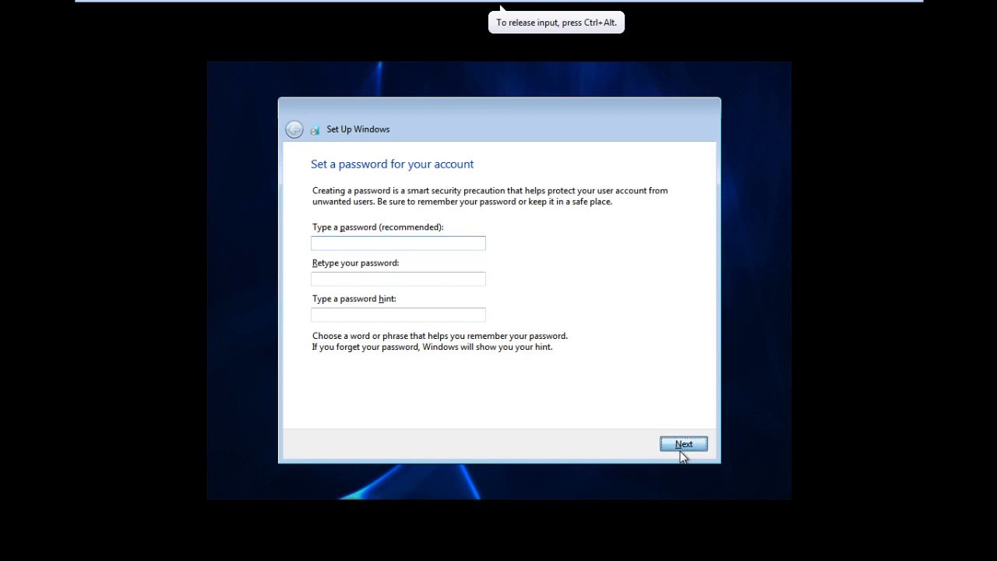
click(419, 310)
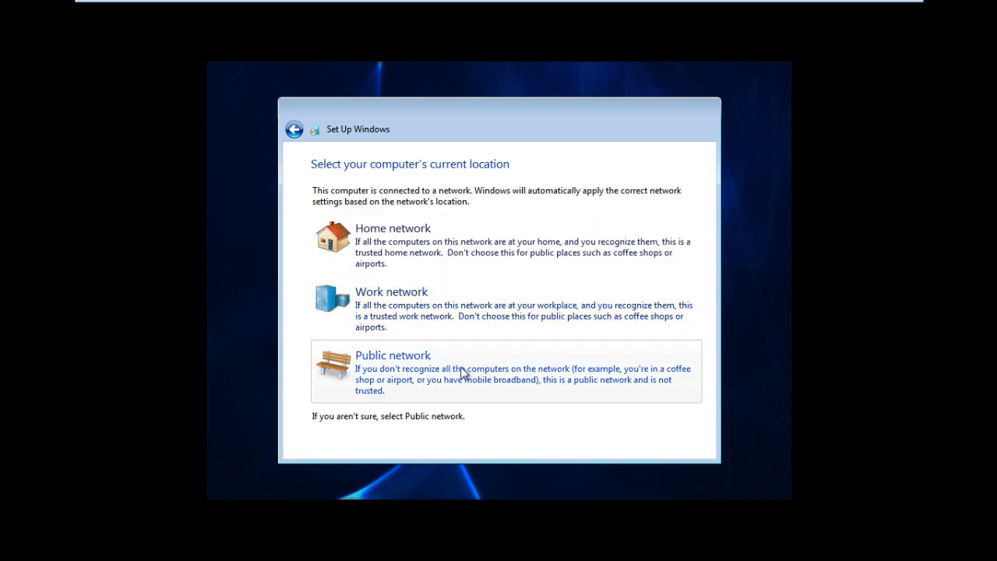
click(467, 320)
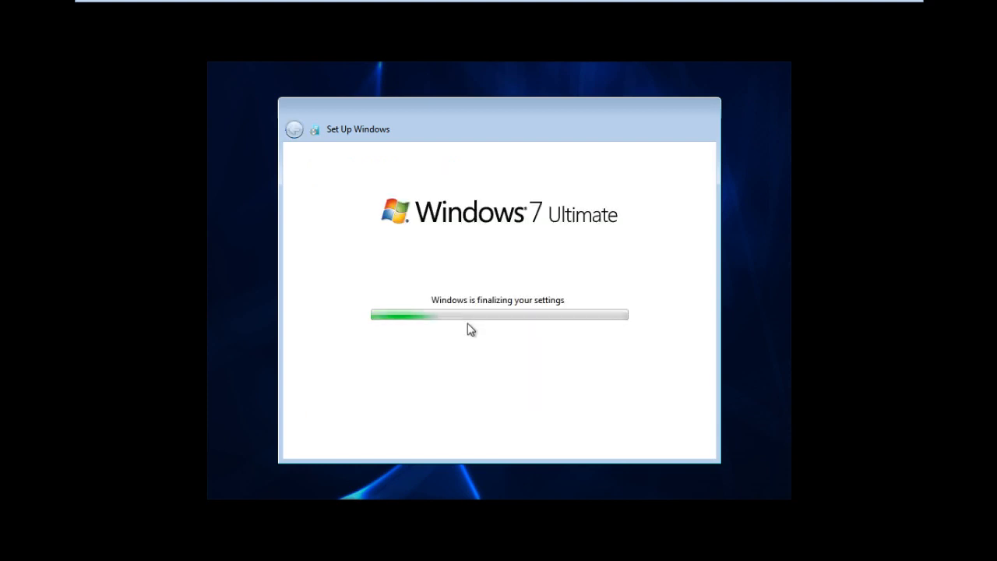
key(ctrl+alt+Return)
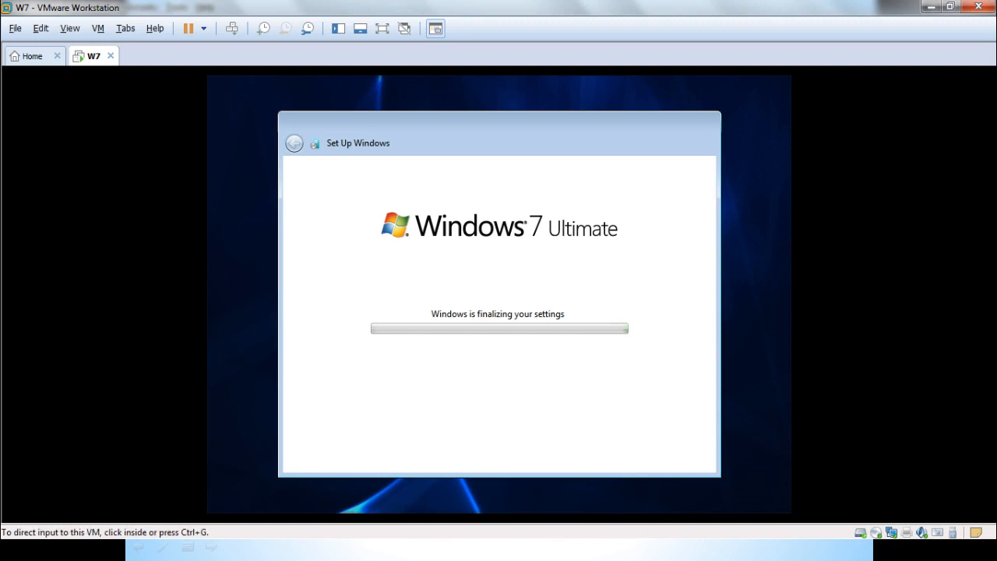
key(alt+Tab)
key(alt+Tab)
key(alt+Tab)
key(alt+Tab)
key(alt+Tab)
key(alt+Tab)
key(alt+Tab)
key(alt+Tab)
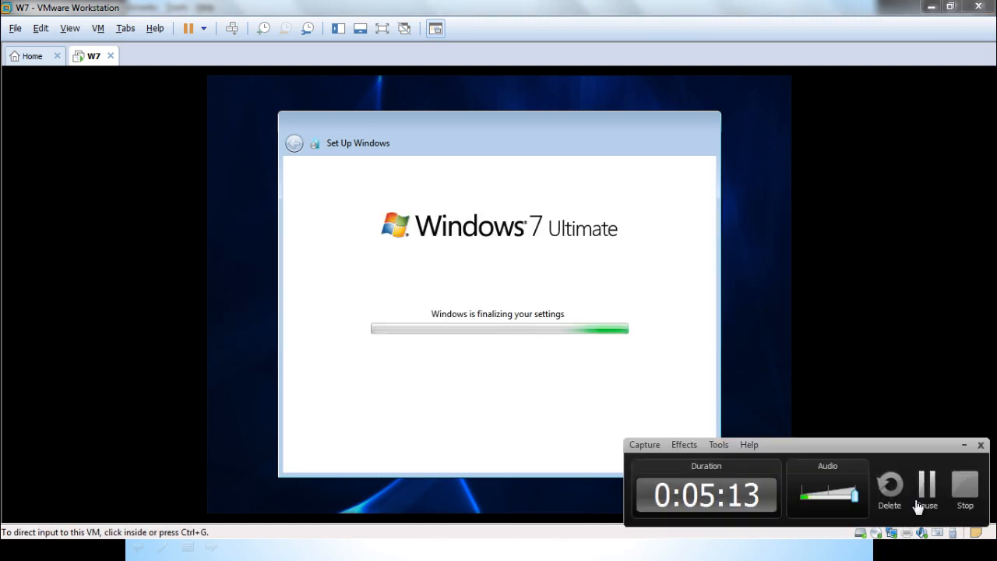
click(918, 506)
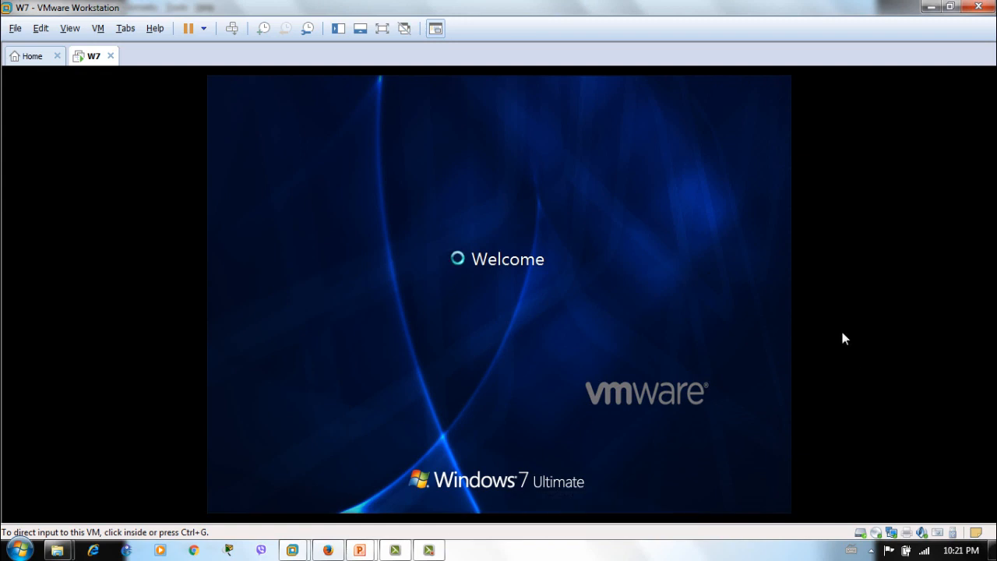
View W7 in full screen, return to the windowed view, and switch to the PowerPoint slide show's "Thanks for viewing" slide
key(ctrl+alt+Return)
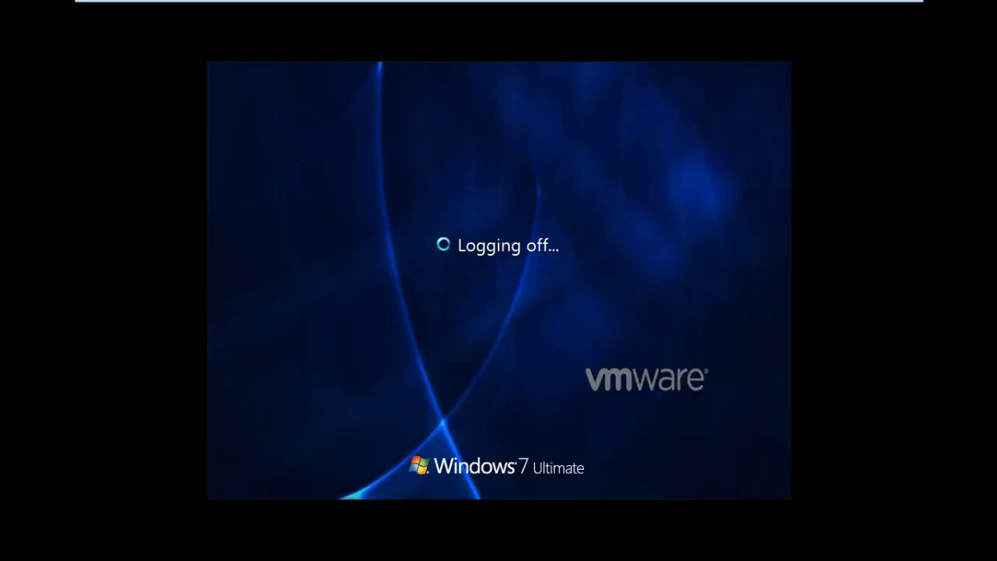
key(ctrl+alt+Return)
key(ctrl+alt)
key(alt+Tab)
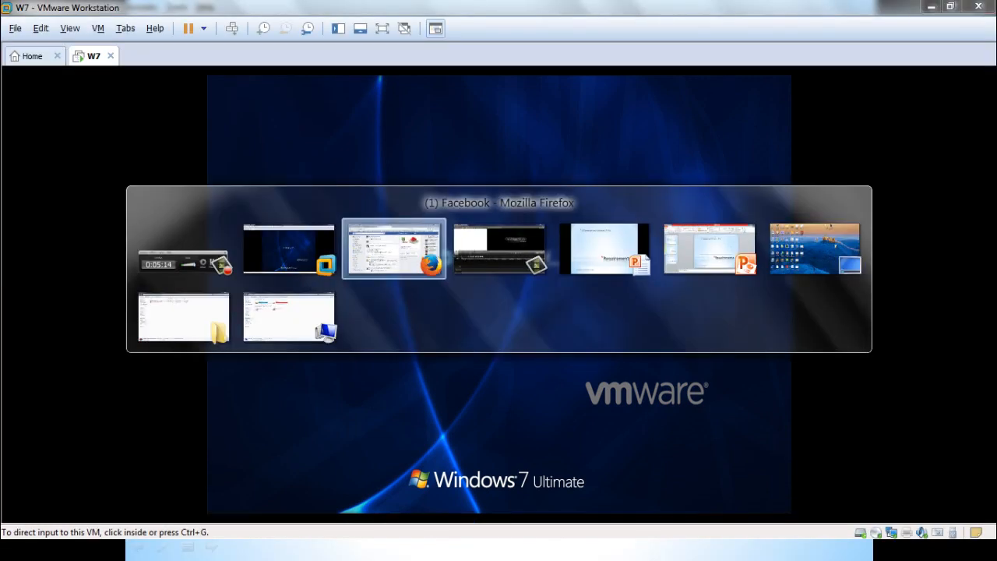
key(alt+Tab)
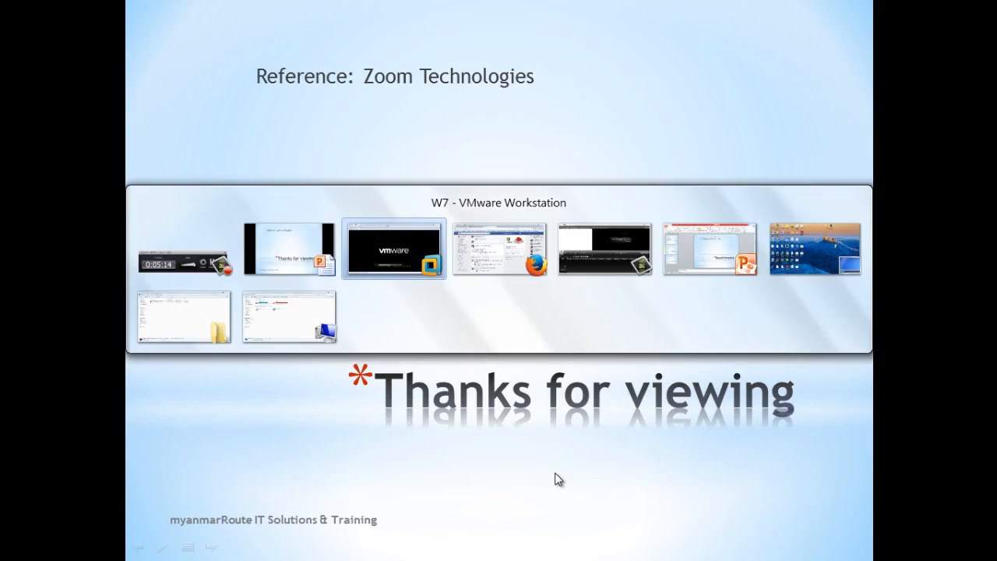
key(Tab)
key(Tab)
key(Tab)
key(Tab)
key(Tab)
key(Tab)
key(Tab)
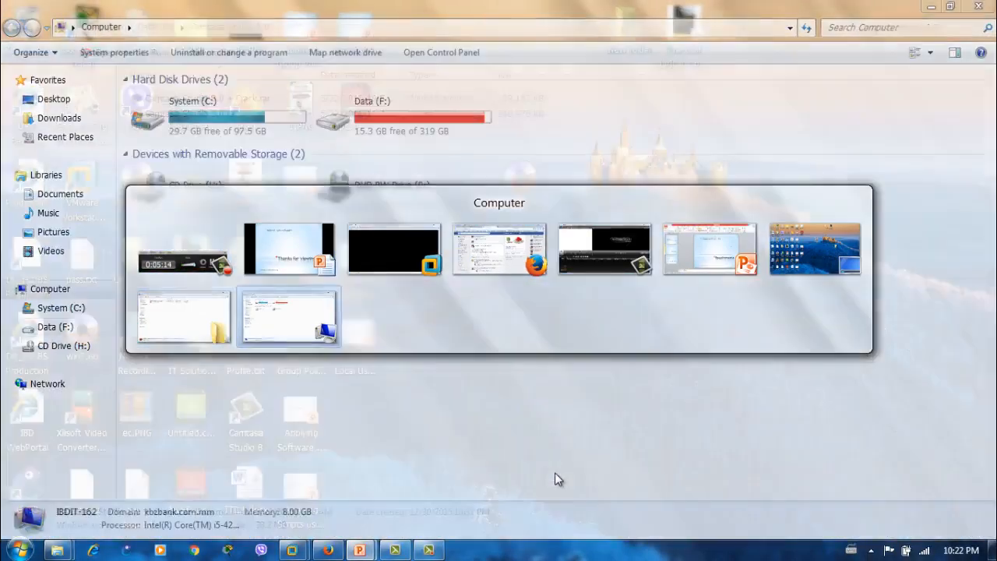